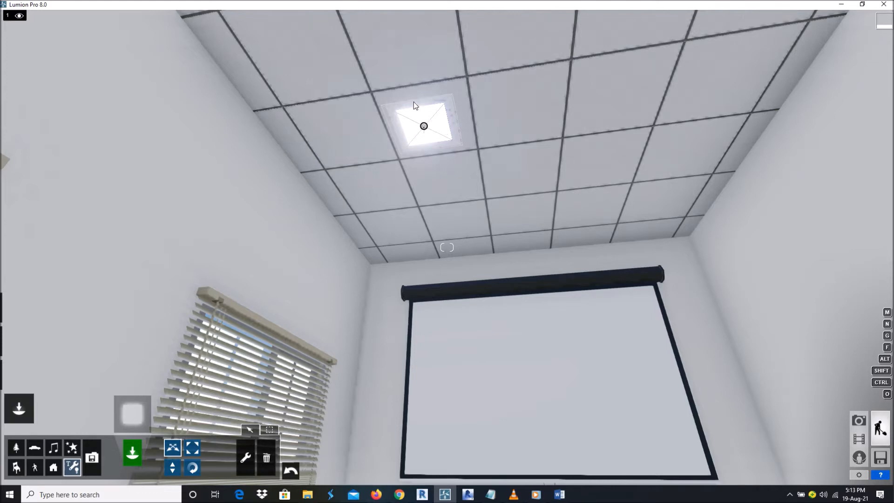
Lower the sun height in the weather settings to darken the scene to night and return to object editing.
click(426, 129)
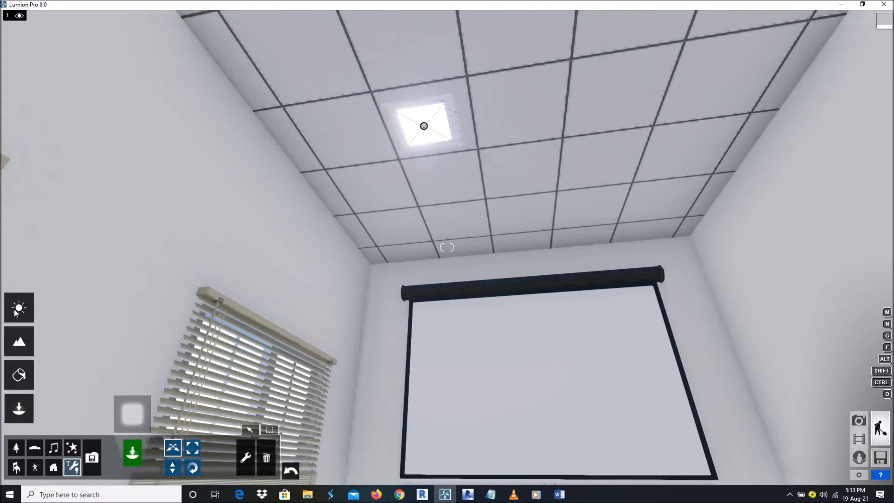
click(19, 308)
drag(81, 438, 85, 465)
right_drag(411, 308, 416, 309)
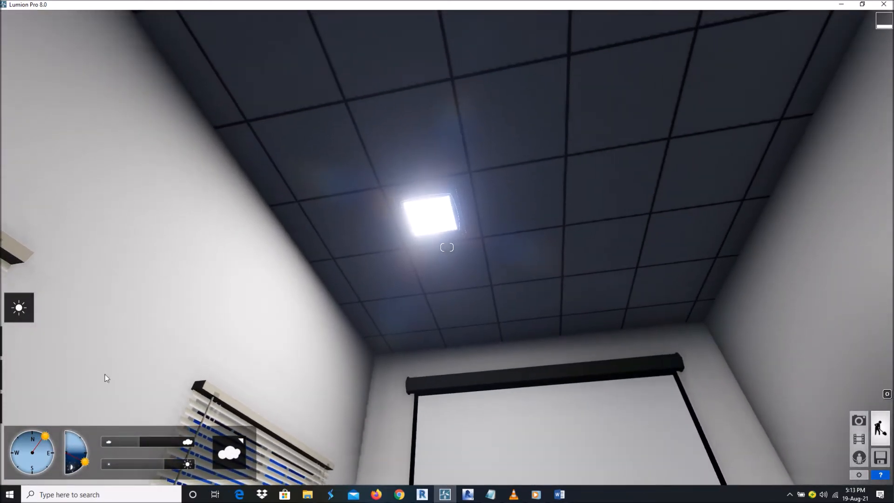
click(16, 407)
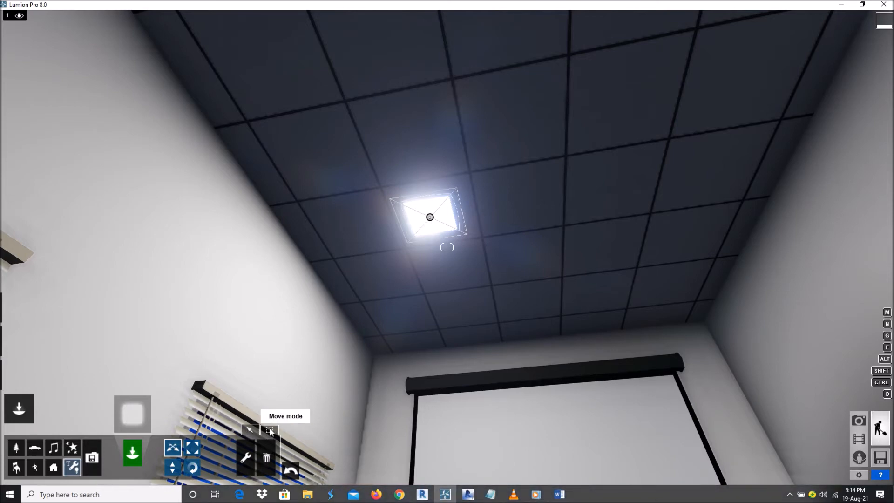
click(270, 430)
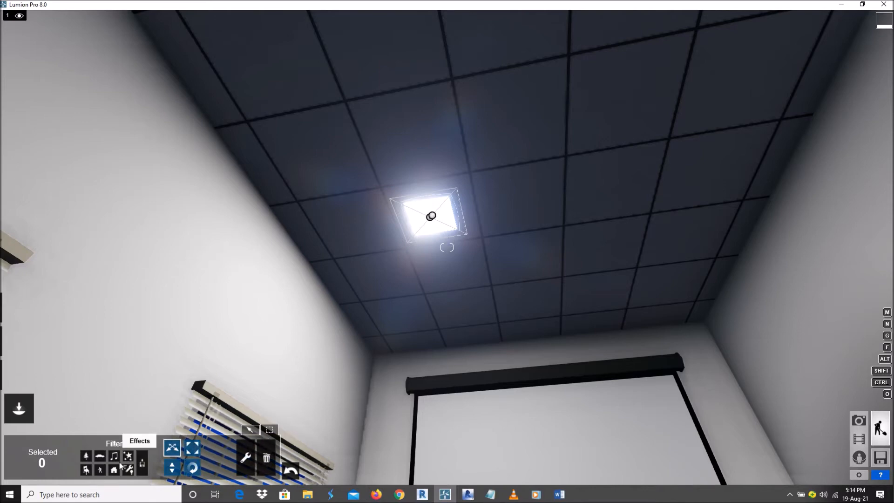
click(250, 430)
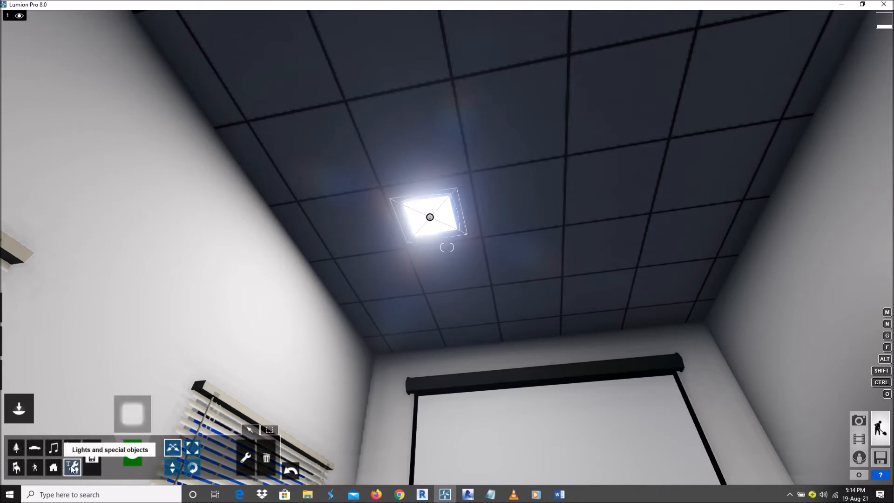
click(16, 449)
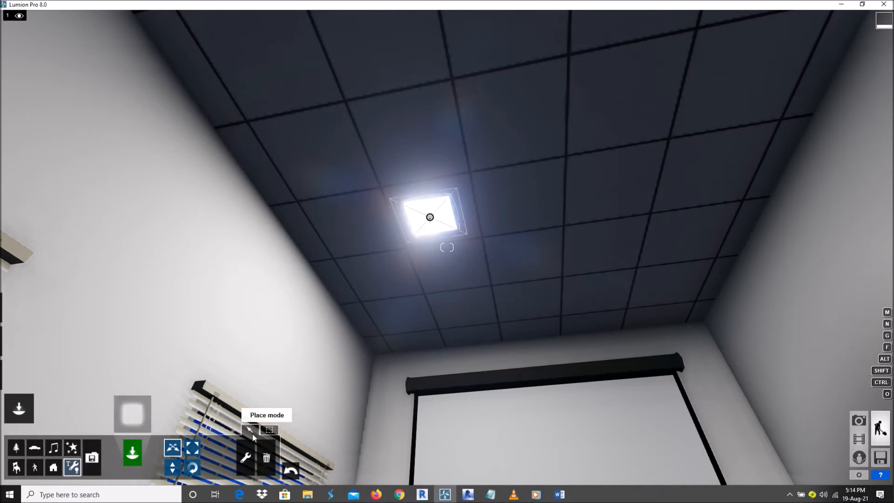
Box-select both overlapping light objects at the lit ceiling panel and combine them into one group.
click(269, 431)
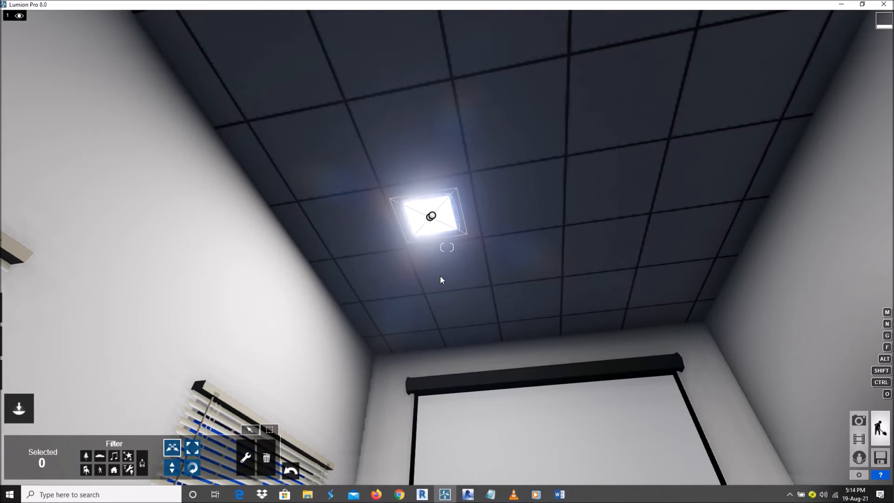
key(w)
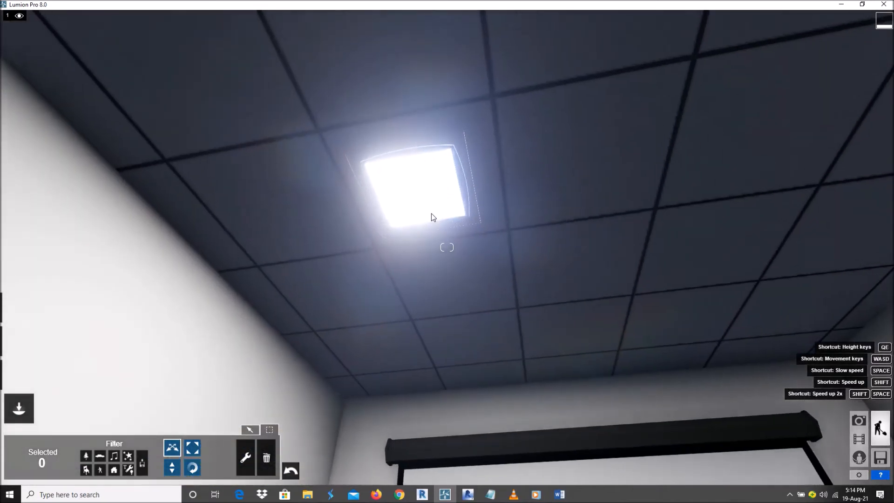
mouse_move(423, 188)
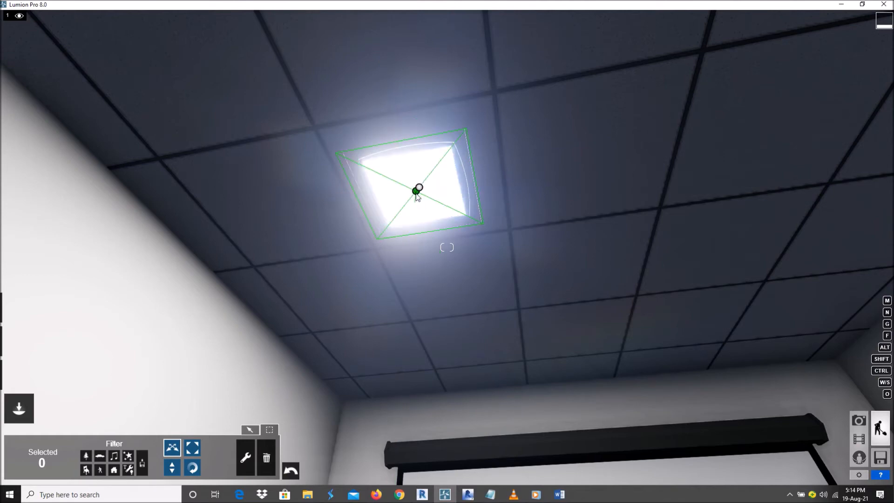
scroll(439, 262, down, 3)
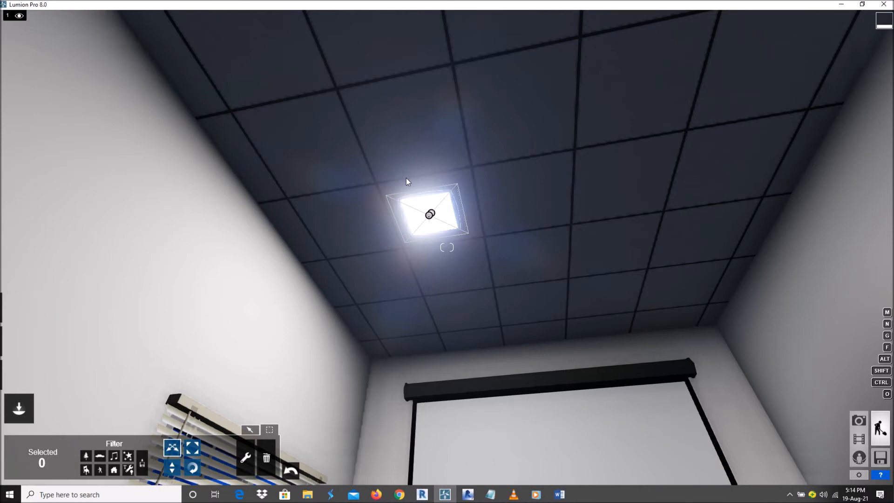
key(ctrl)
ctrl+drag(389, 160, 484, 264)
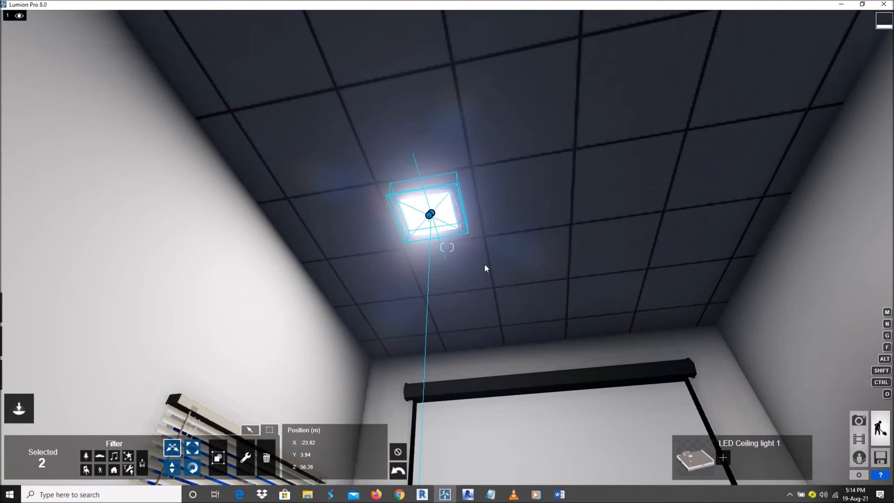
click(219, 456)
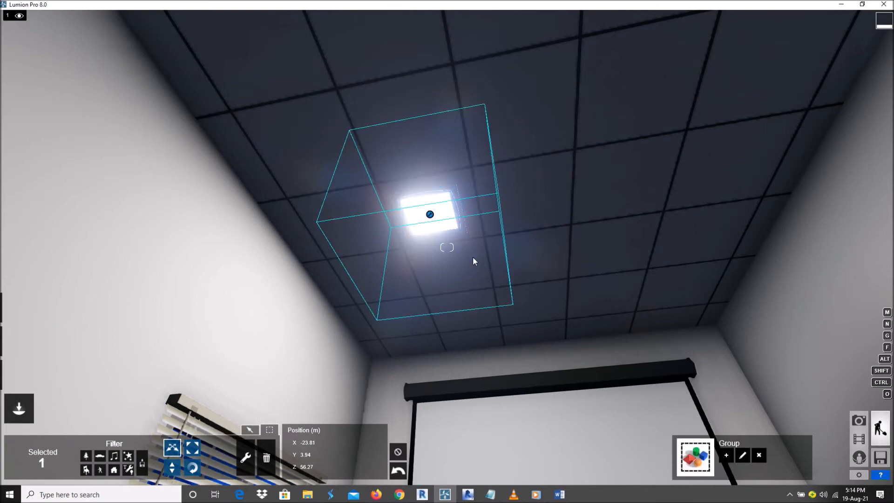
Duplicate the light group sideways across the ceiling, two tiles away from the original, at about Z 54.91 m.
key(w)
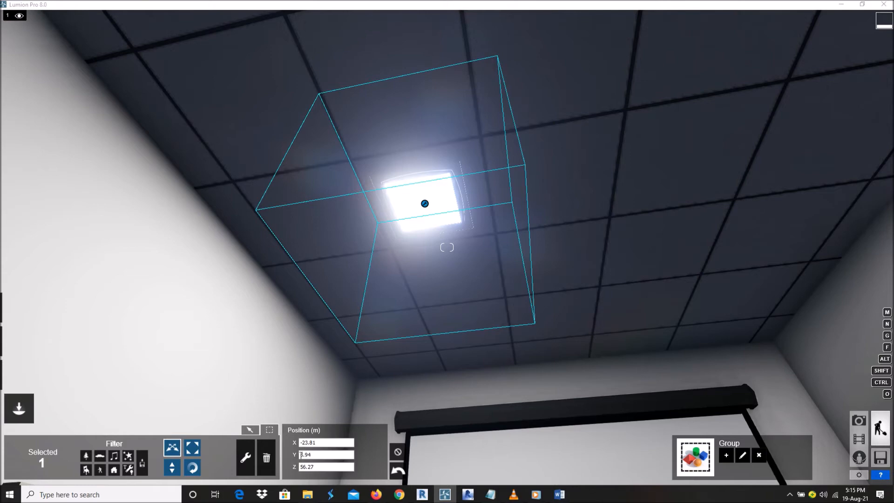
click(250, 430)
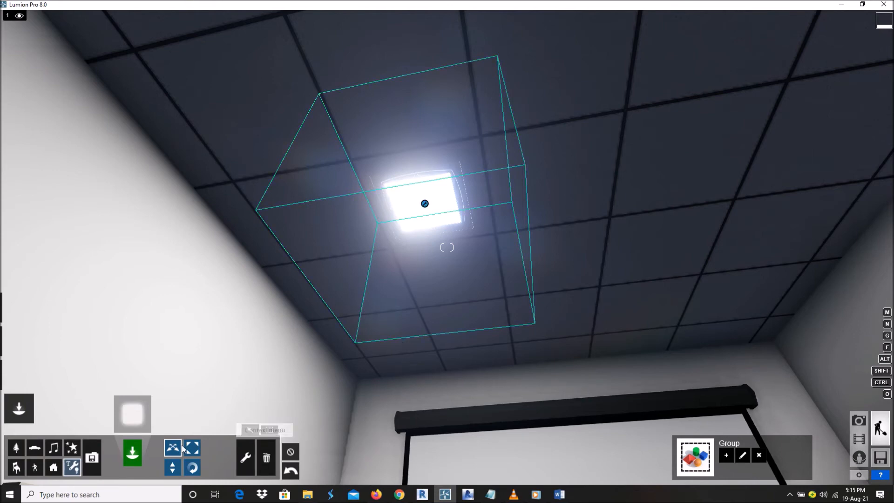
click(269, 431)
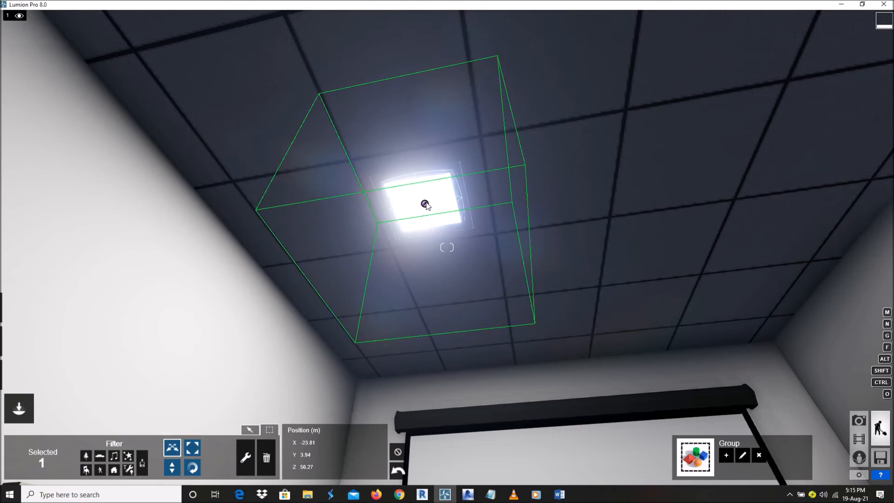
right_drag(418, 208, 333, 210)
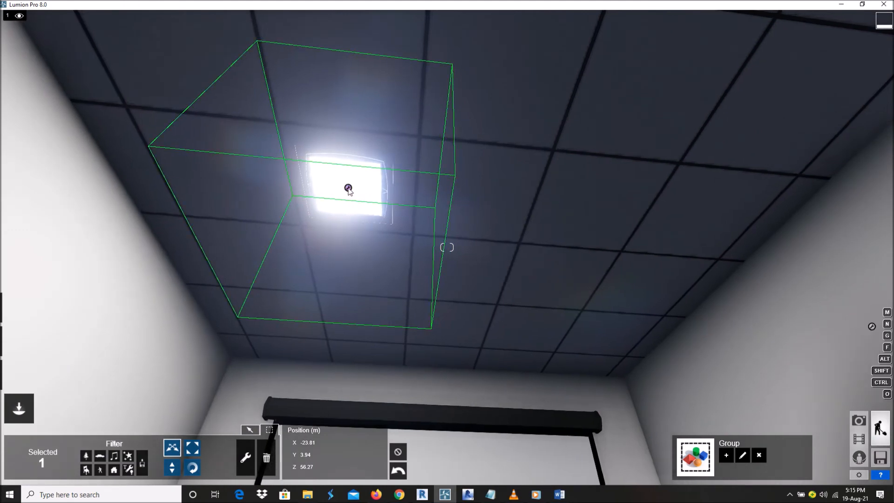
key(n)
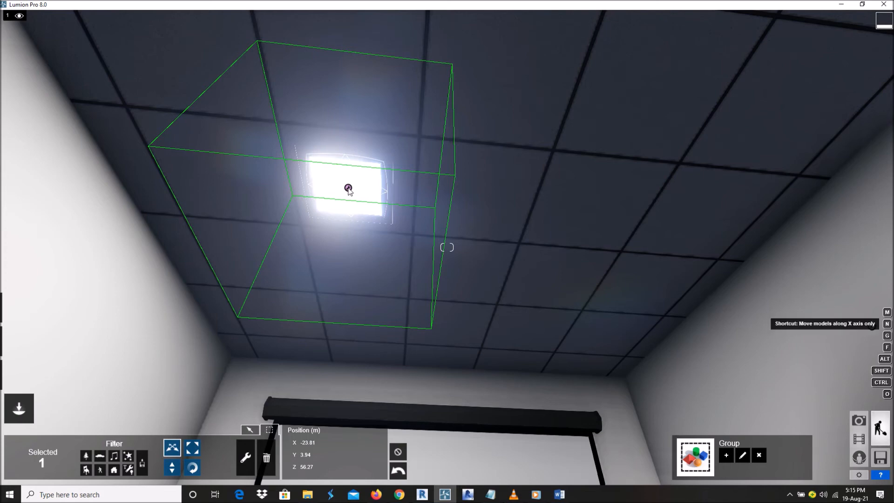
key(alt)
alt+drag(347, 191, 599, 215)
mouse_move(449, 244)
right_down()
mouse_move(438, 270)
mouse_move(450, 244)
mouse_move(440, 254)
right_up()
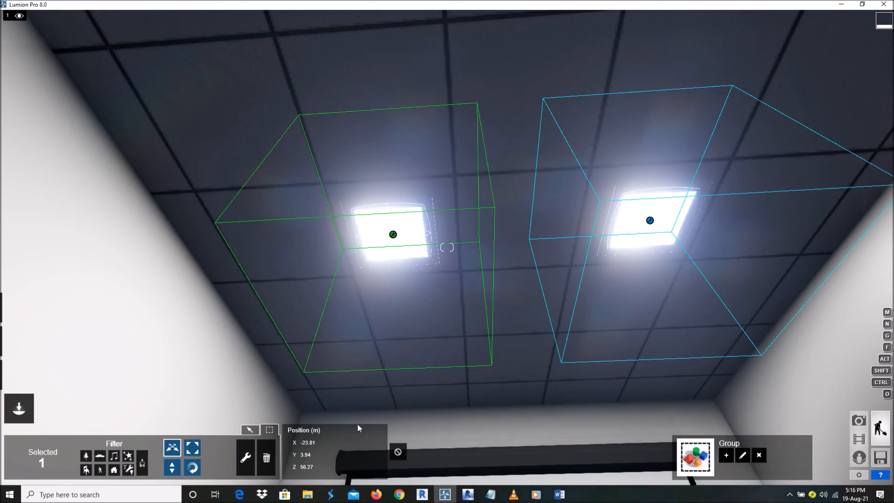
Delete the original light group and fill its ceiling tile with a copy of the remaining group at about Z 56.28 m.
click(266, 458)
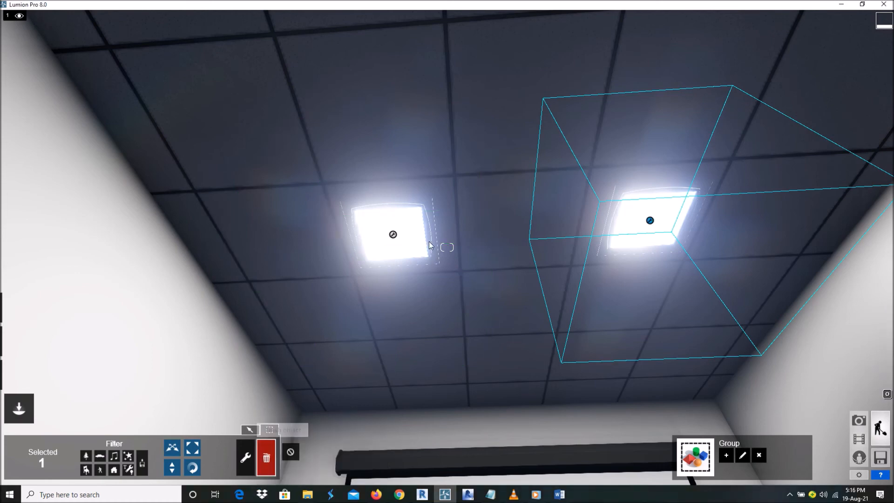
click(394, 237)
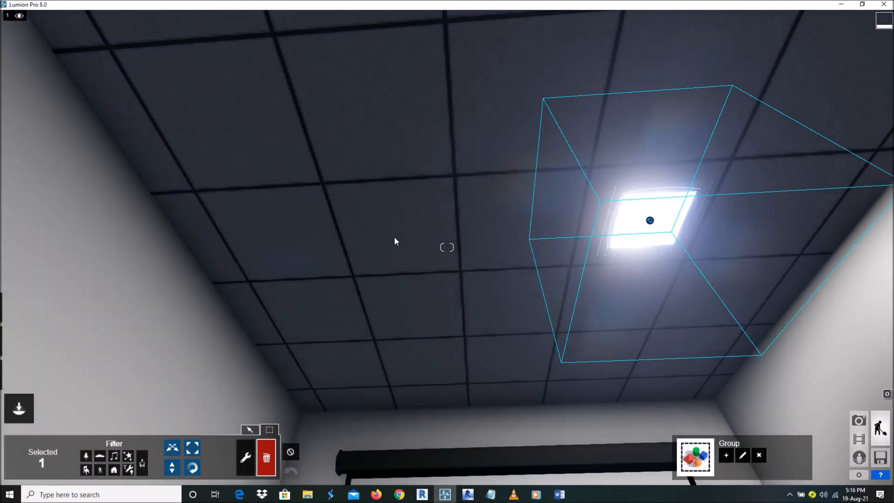
click(172, 447)
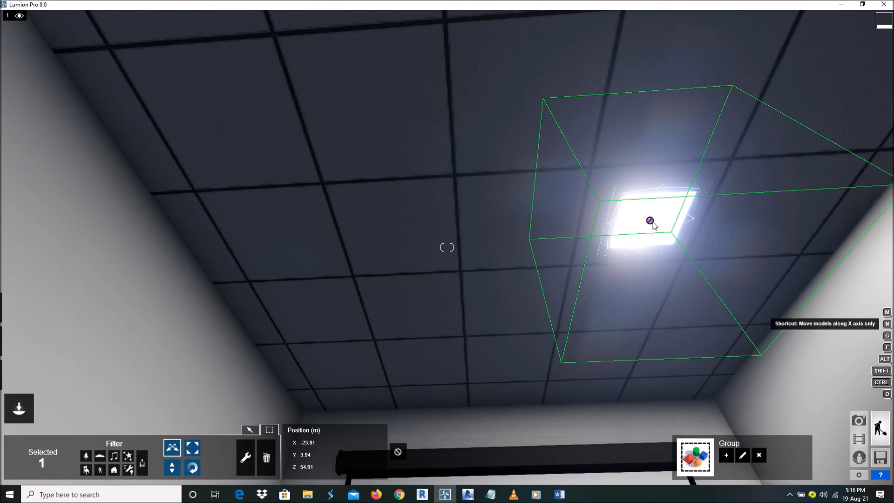
alt+drag(650, 221, 390, 234)
right_drag(390, 234, 422, 281)
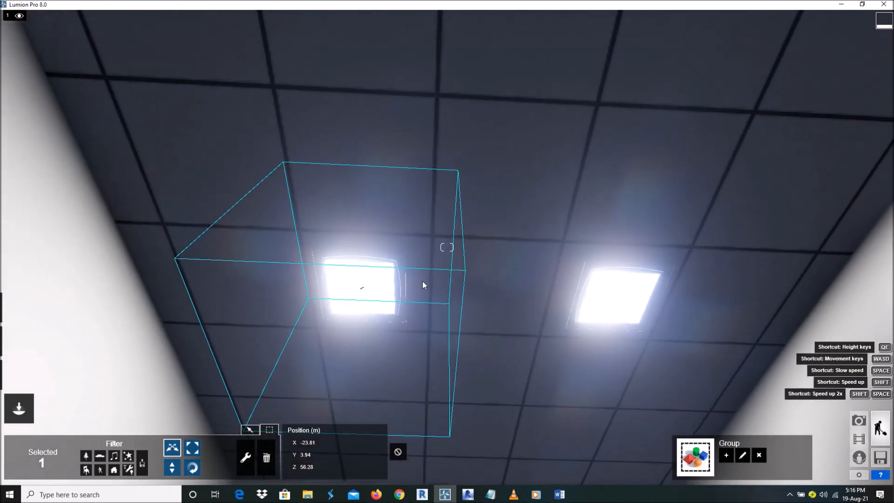
Select both light groups and duplicate them together along the ceiling toward the projector screen, at about X -25.79 m.
ctrl+click(617, 298)
right_drag(532, 346, 442, 314)
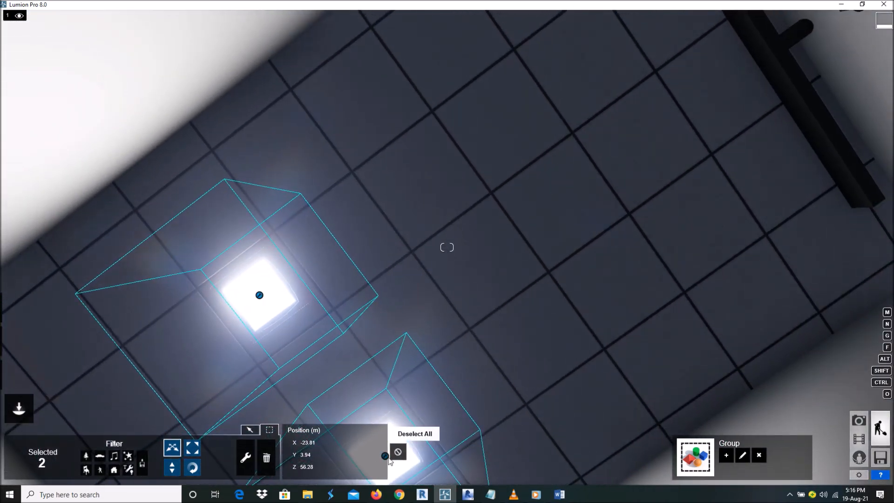
mouse_move(385, 454)
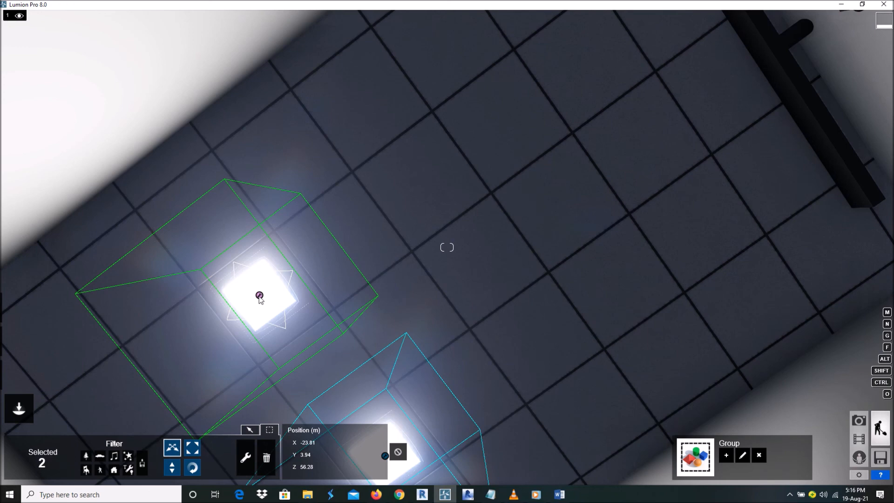
alt+drag(260, 298, 505, 126)
mouse_move(407, 182)
right_down()
mouse_move(422, 200)
mouse_move(410, 177)
right_up()
right_drag(432, 211, 453, 233)
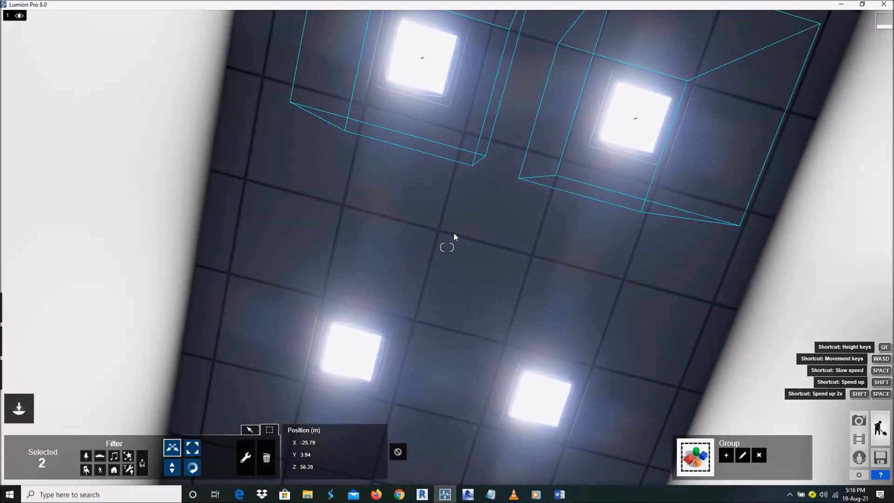